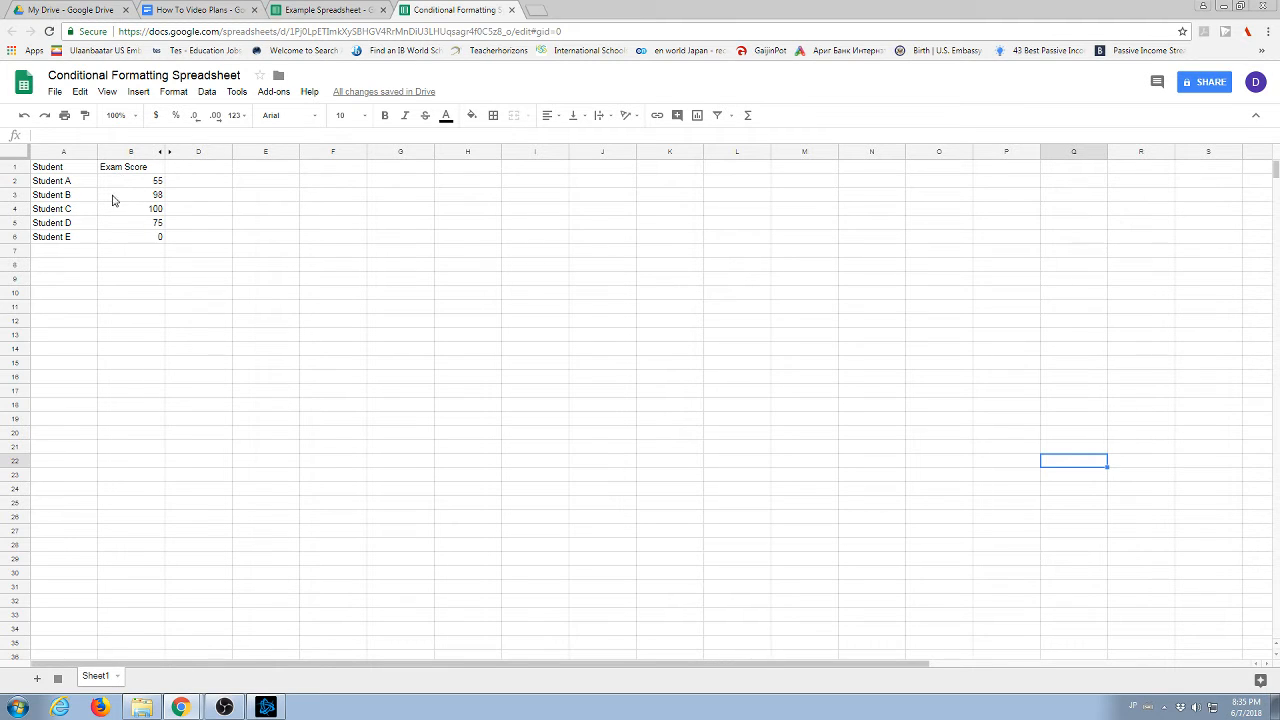
# Select the whole Exam Score column and open its conditional formatting rules.
pyautogui.moveTo(126, 180); pyautogui.dragTo(130, 238)
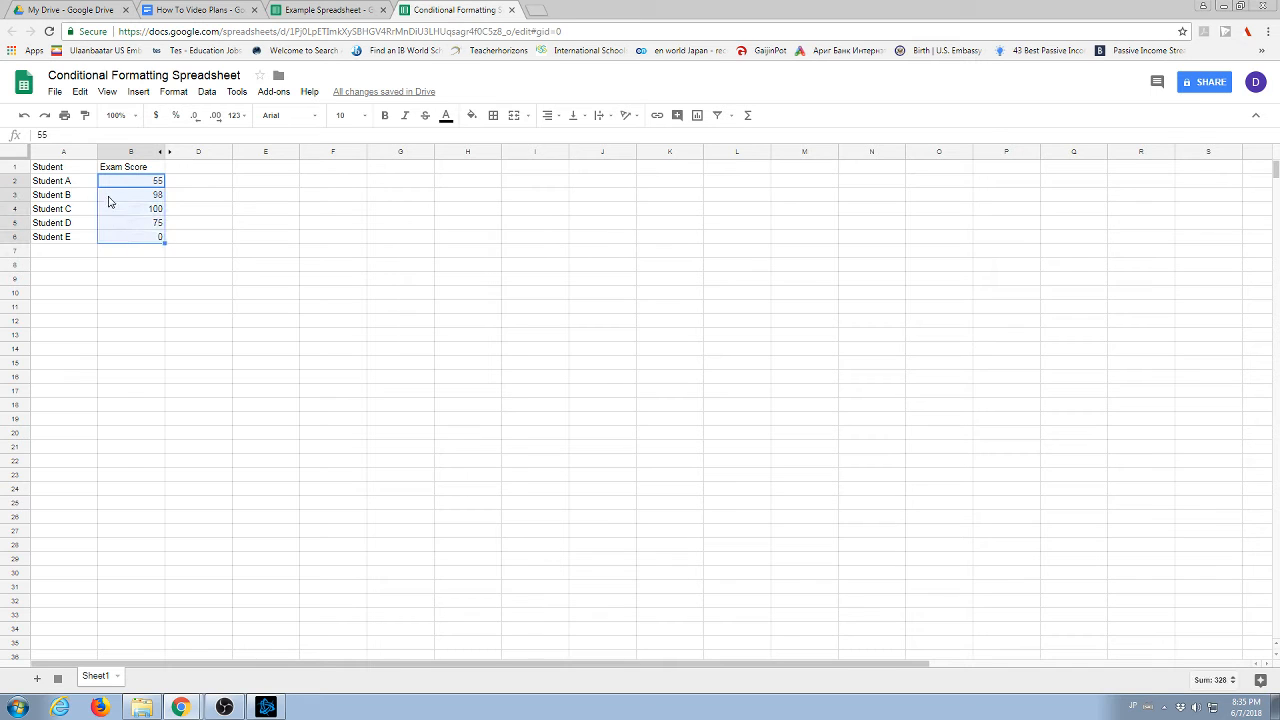
pyautogui.click(127, 152)
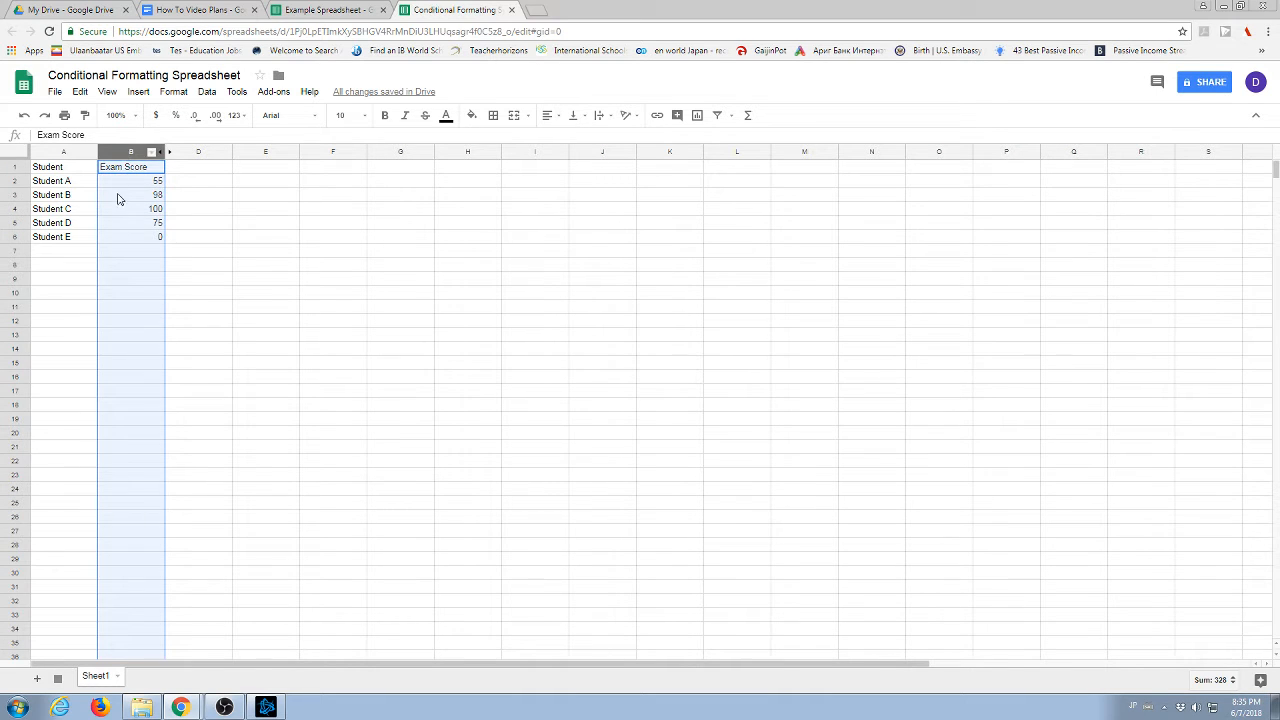
pyautogui.click(131, 184)
pyautogui.click(128, 152)
pyautogui.click(172, 92)
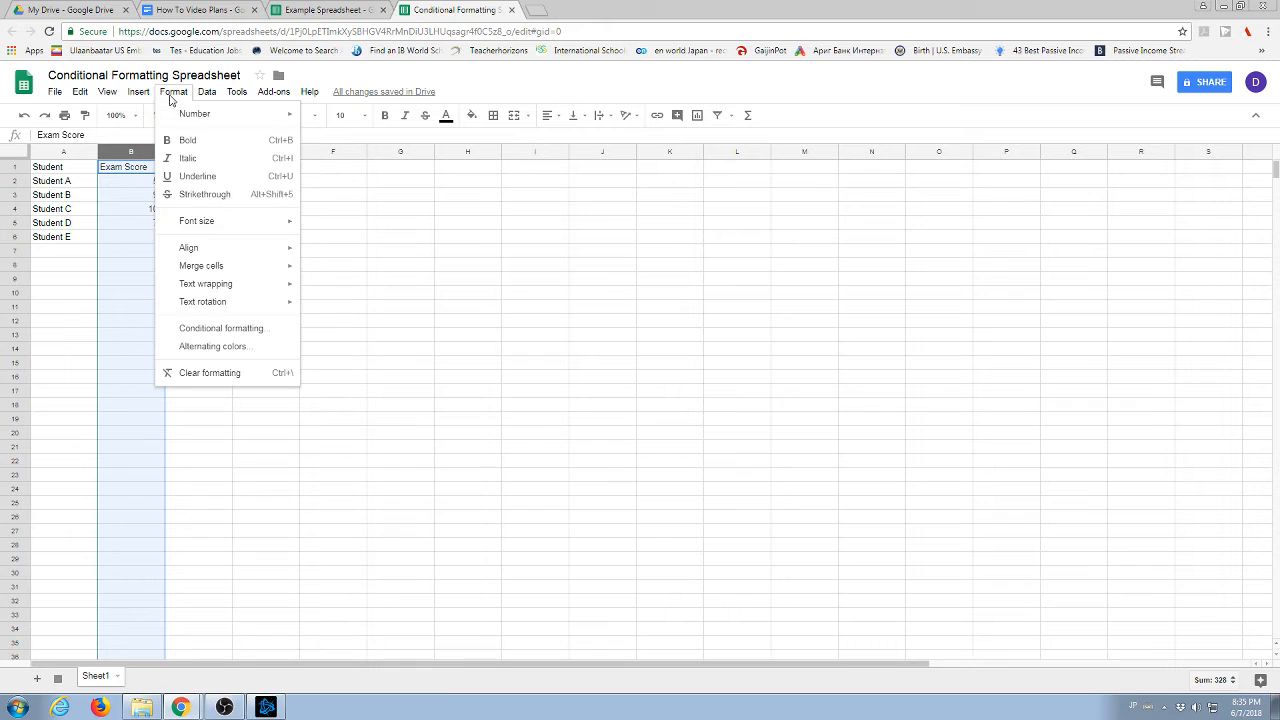
pyautogui.click(231, 329)
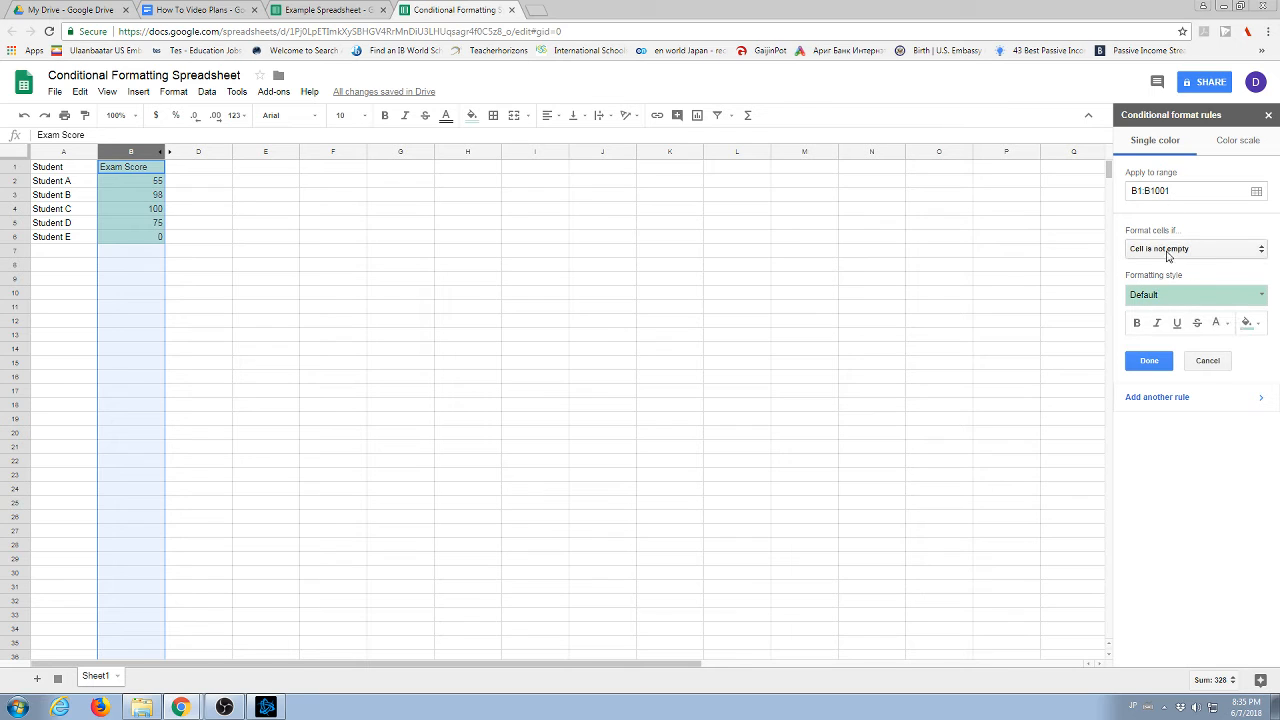
# Set the rule to format values between .01 and 59.99 with the default light red fill style.
pyautogui.click(1167, 250)
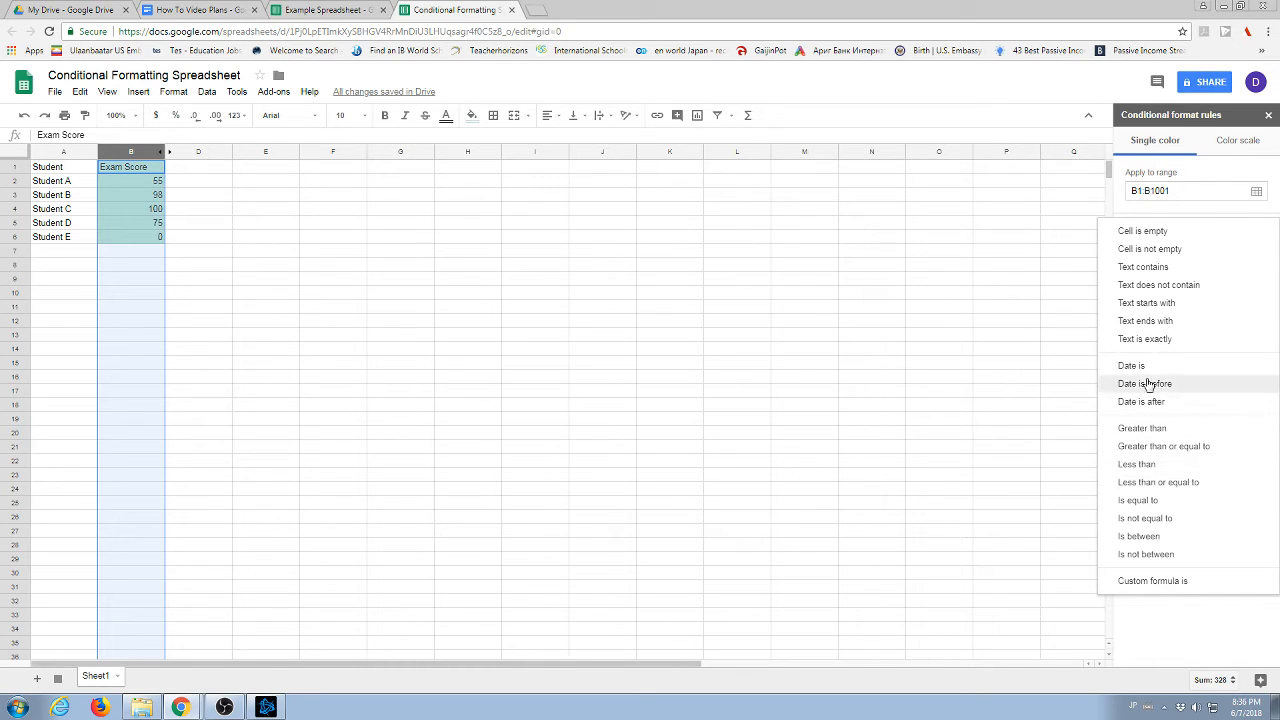
pyautogui.click(1158, 537)
pyautogui.click(1181, 274)
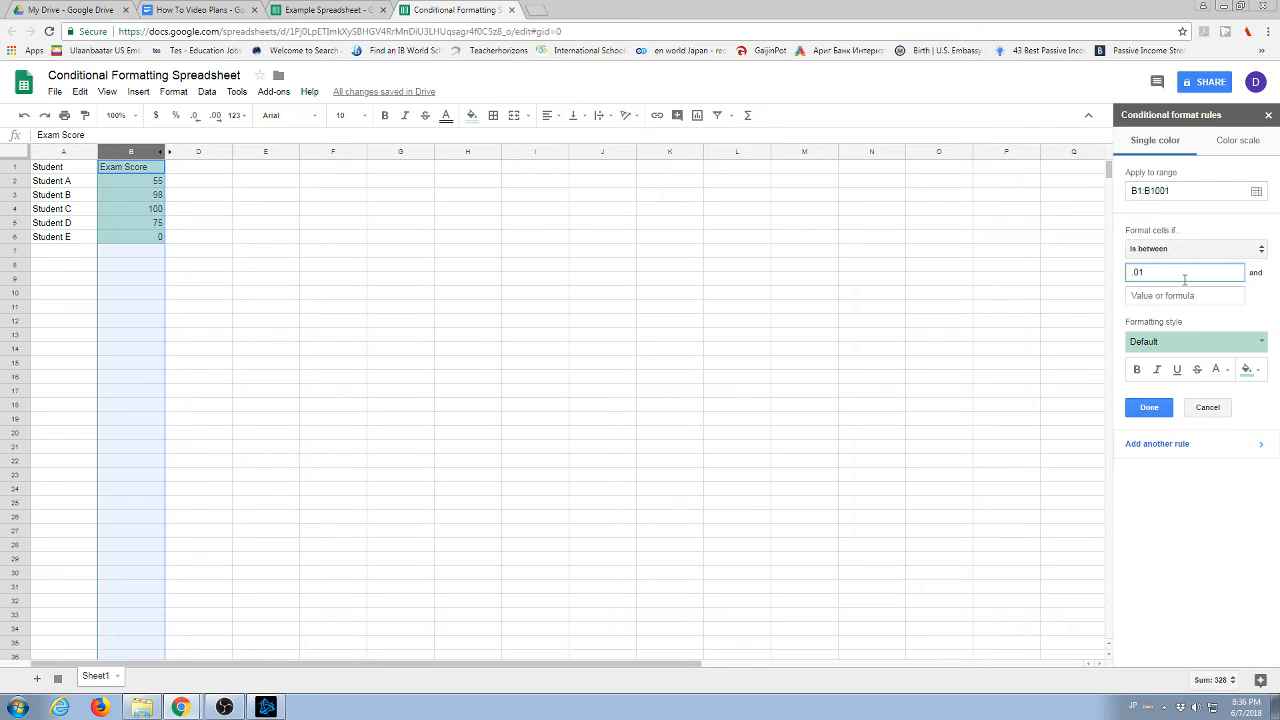
pyautogui.press('Tab')
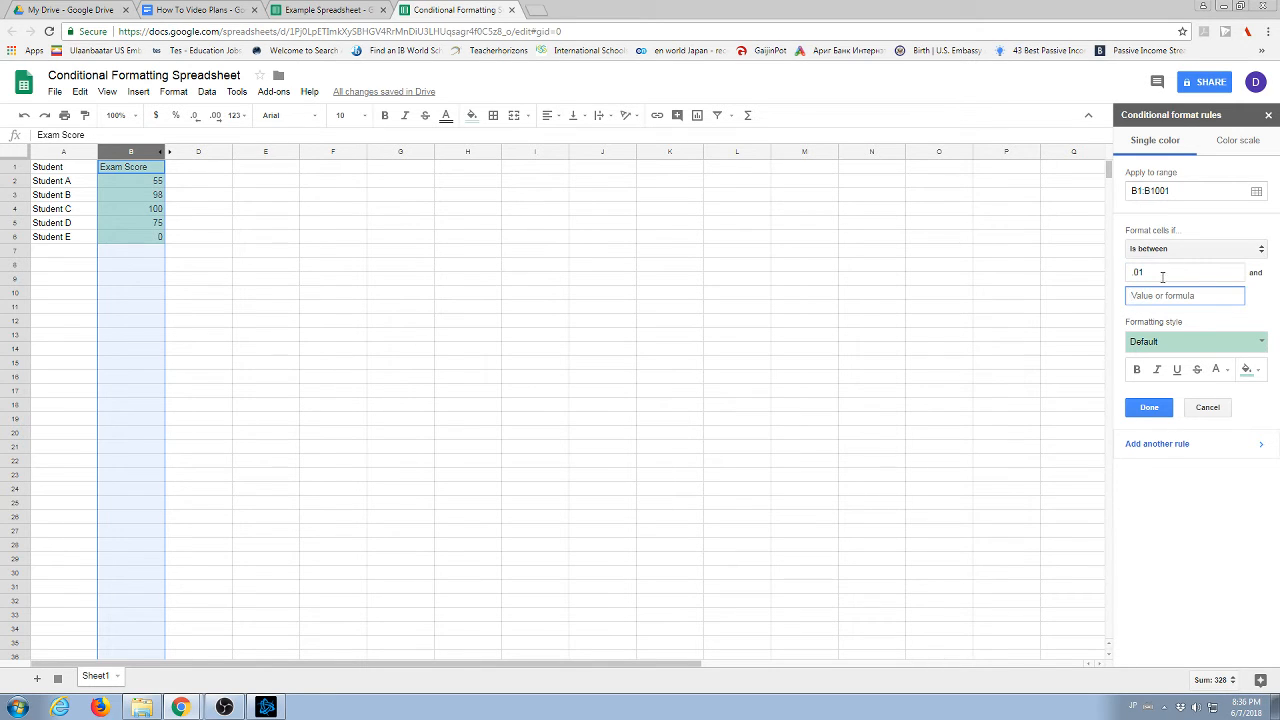
pyautogui.write('59.99')
pyautogui.click(1170, 342)
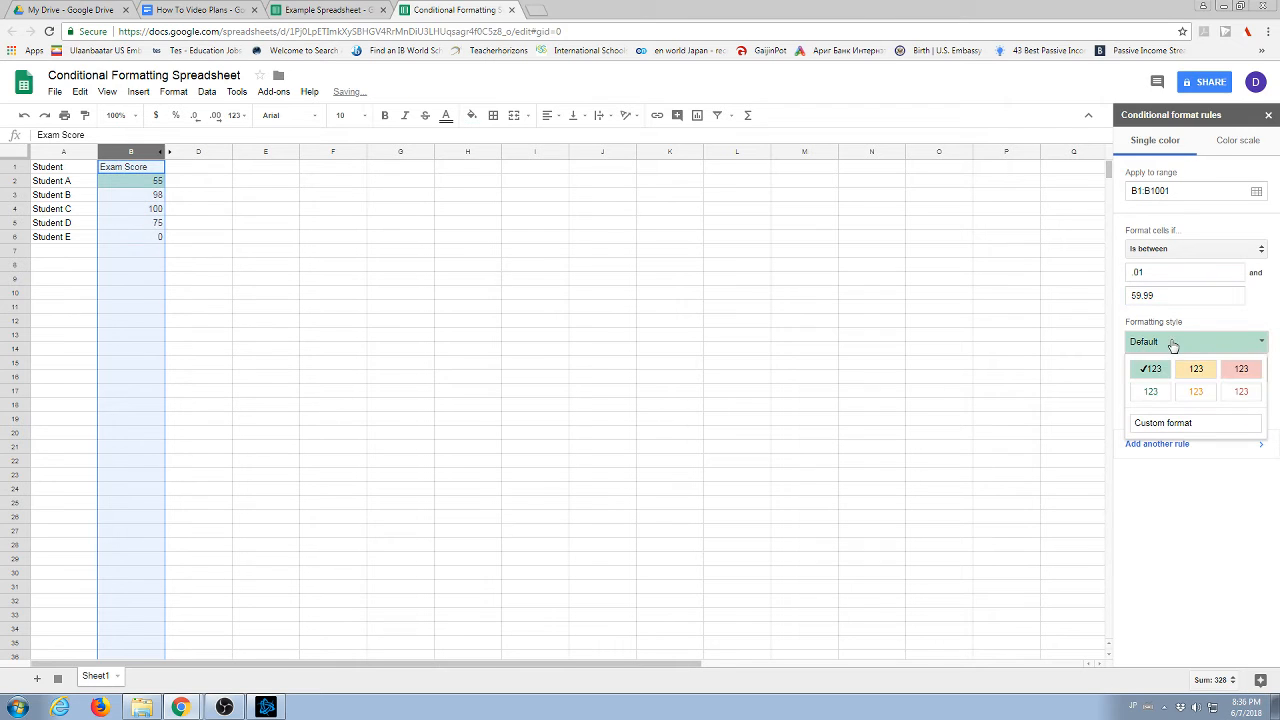
pyautogui.click(1244, 372)
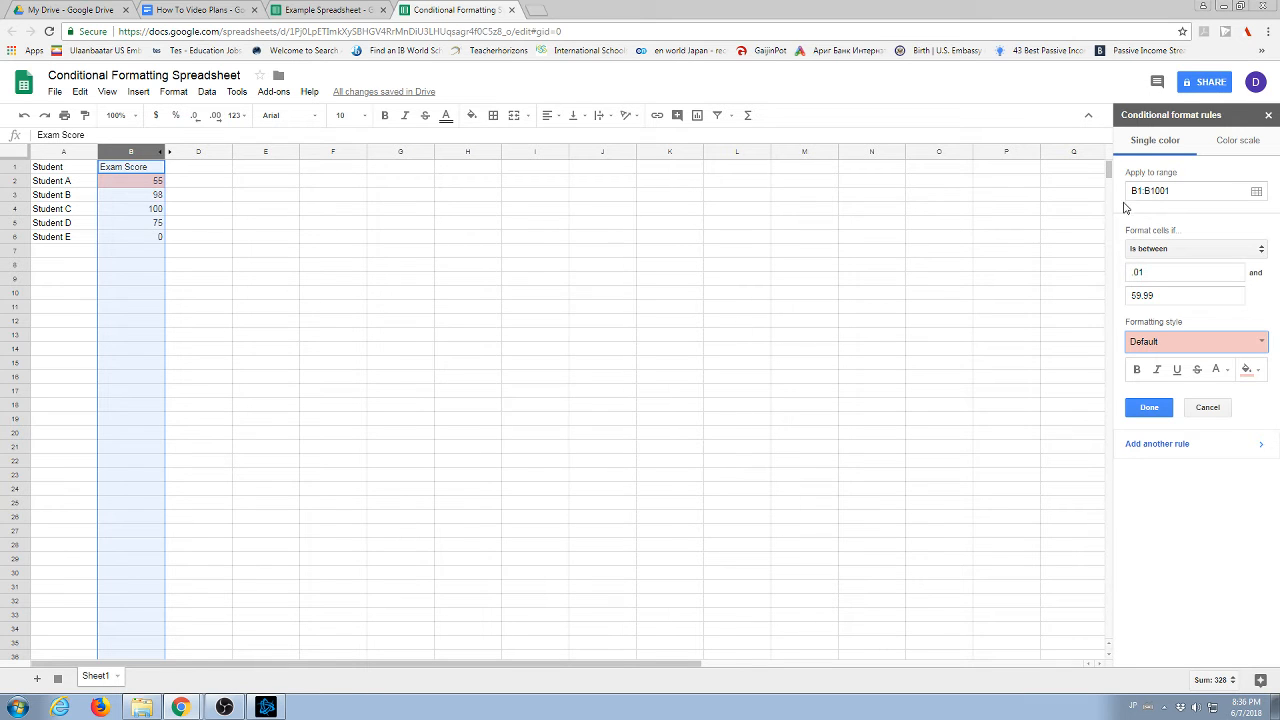
# Add another rule that formats values between 60 and 79.99 with the default yellow fill style.
pyautogui.click(1151, 445)
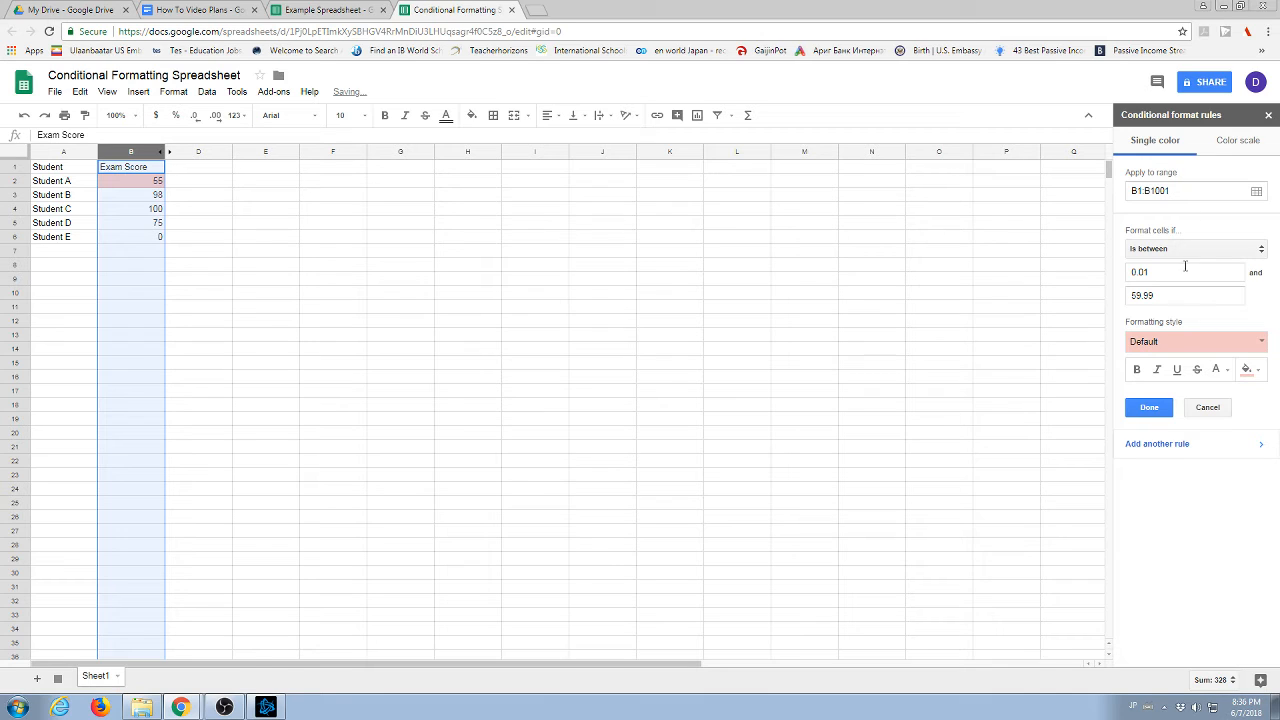
pyautogui.click(1185, 266)
pyautogui.write('60')
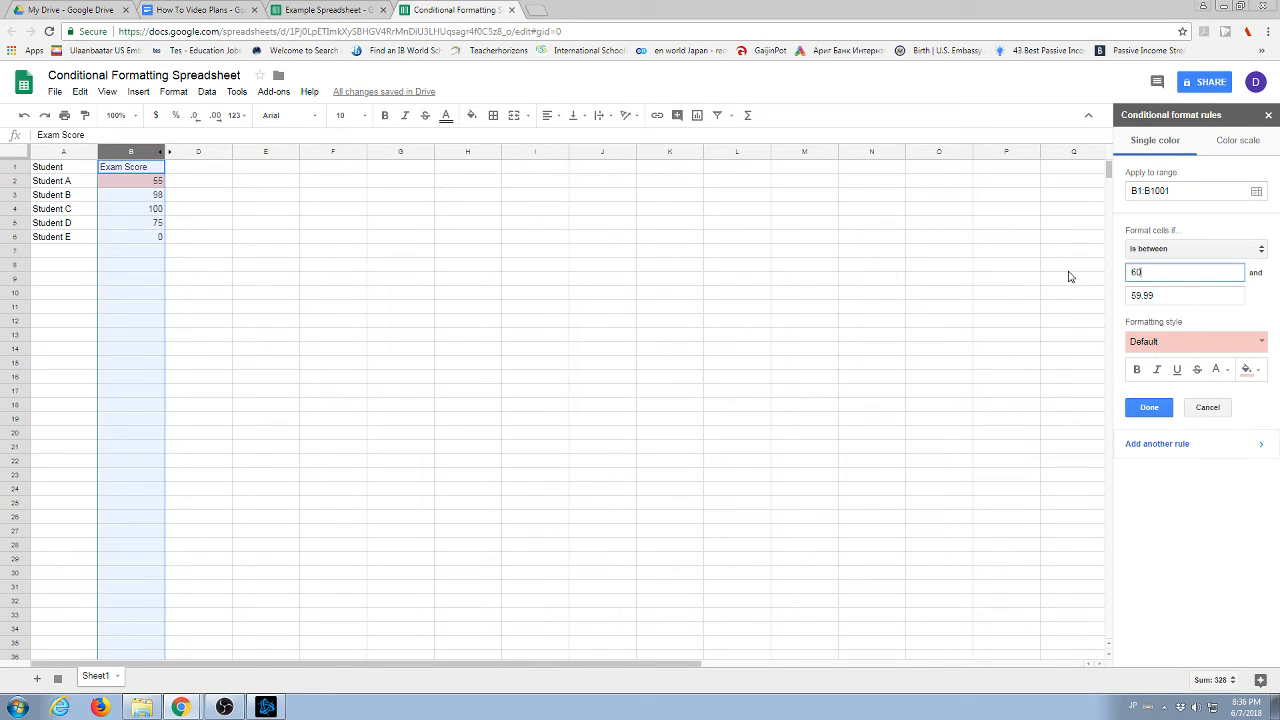
pyautogui.press('Tab')
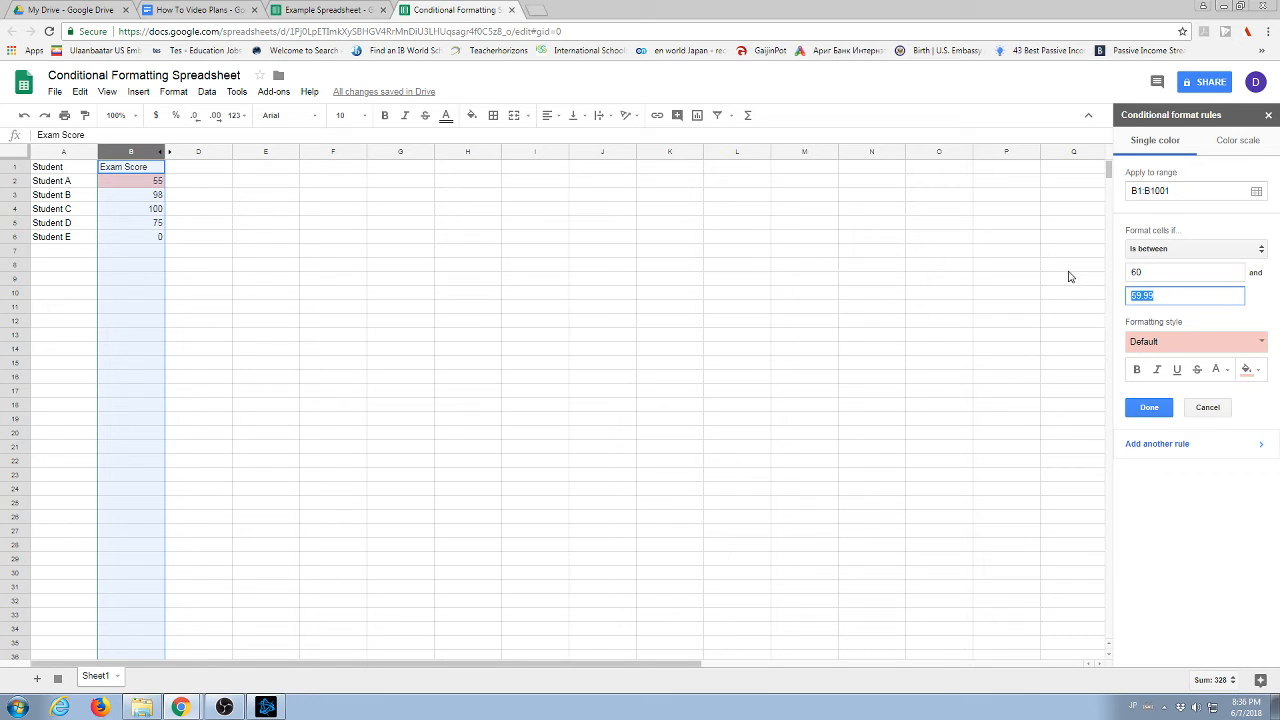
pyautogui.write('79')
pyautogui.click(1192, 342)
pyautogui.click(1192, 370)
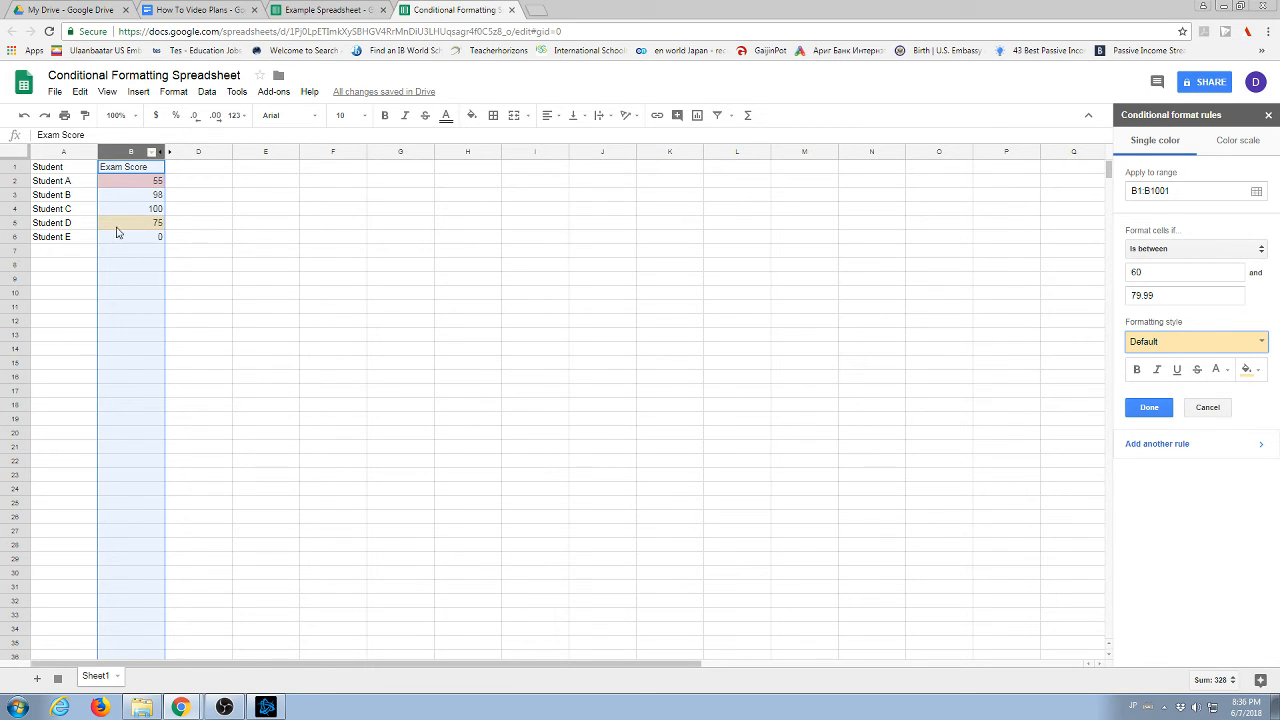
# Add another rule that formats values between 80 and 99.9 with the default green fill style.
pyautogui.click(1147, 444)
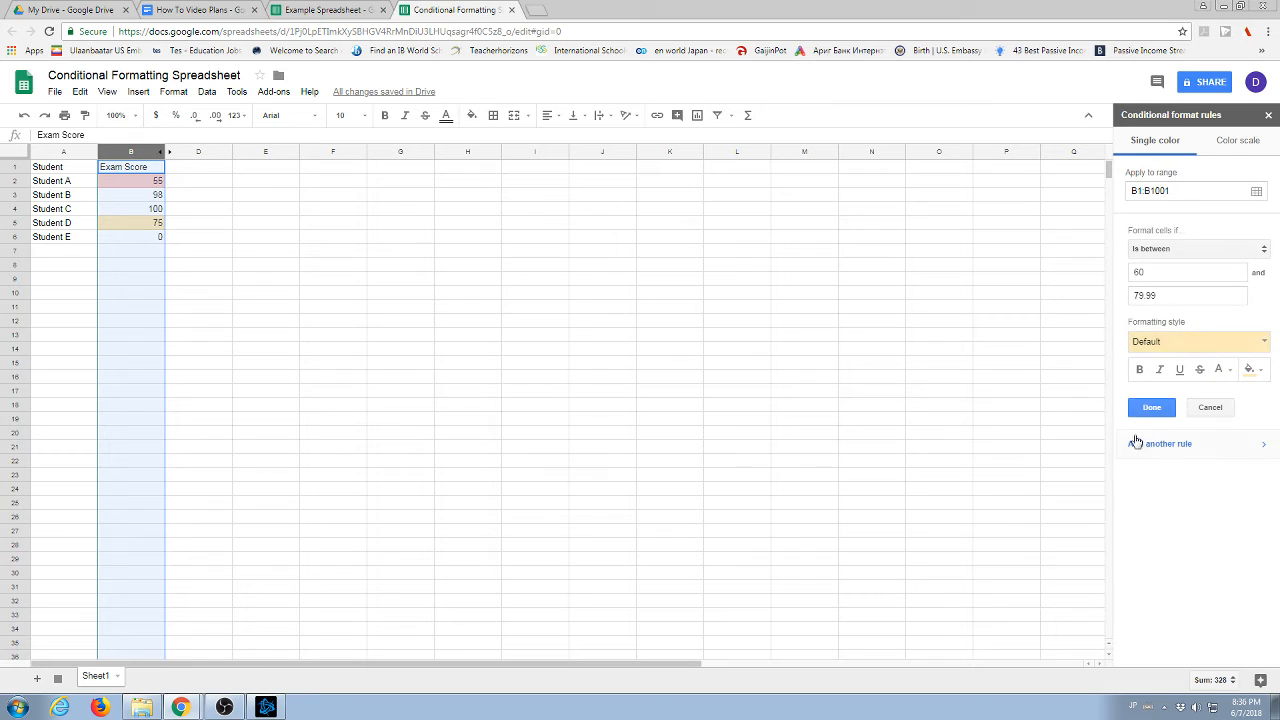
pyautogui.click(1175, 271)
pyautogui.press('Tab')
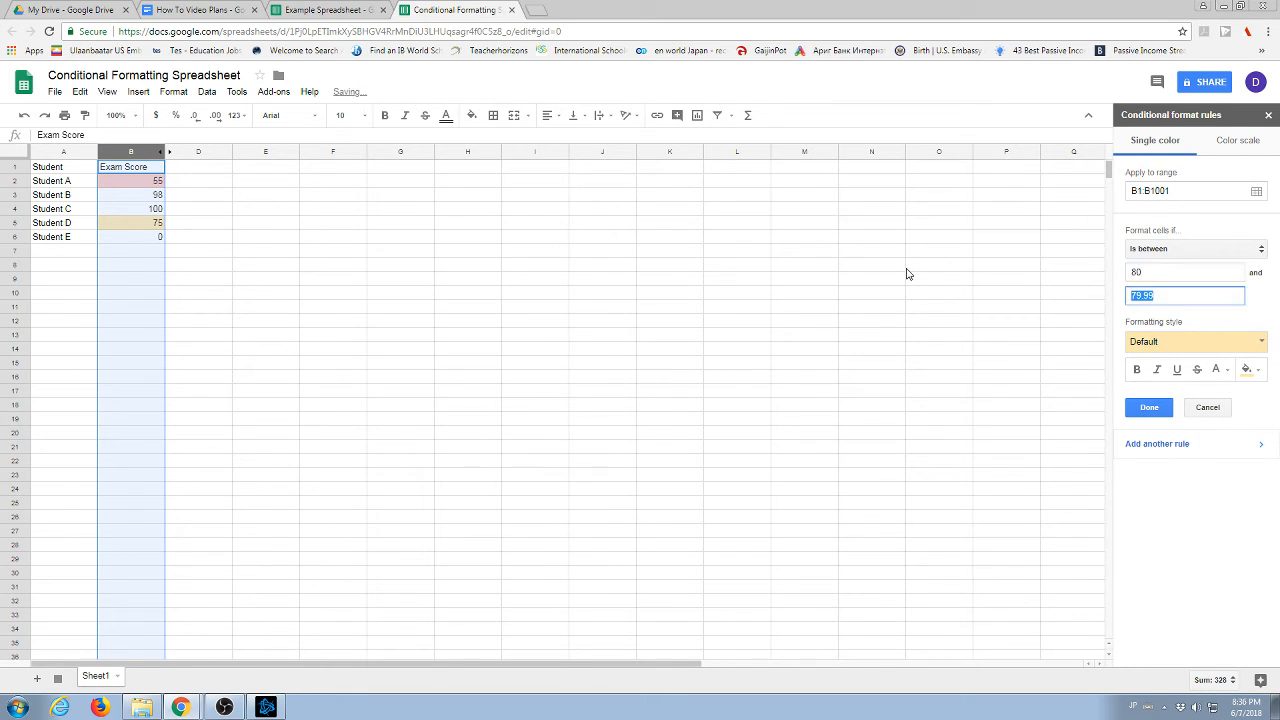
pyautogui.write('99')
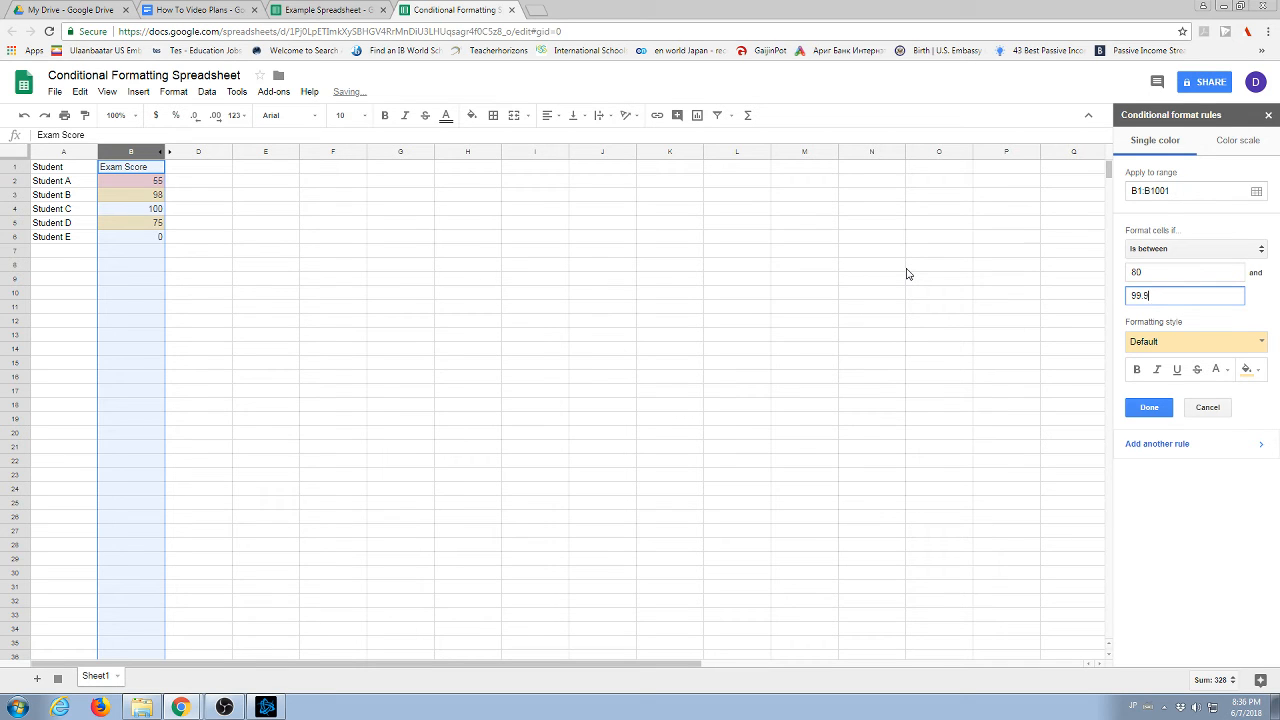
pyautogui.click(1160, 344)
pyautogui.click(1142, 368)
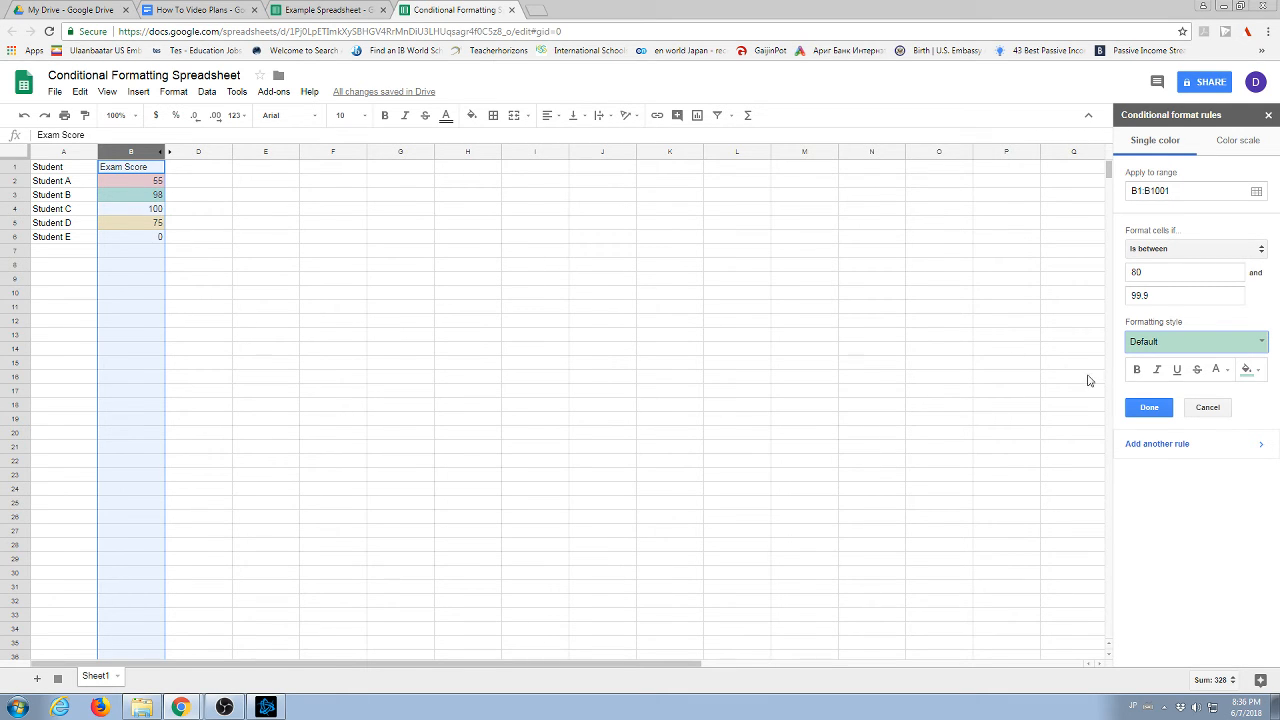
# Start another rule for the column and clear Student E's exam score in cell B6.
pyautogui.click(1151, 441)
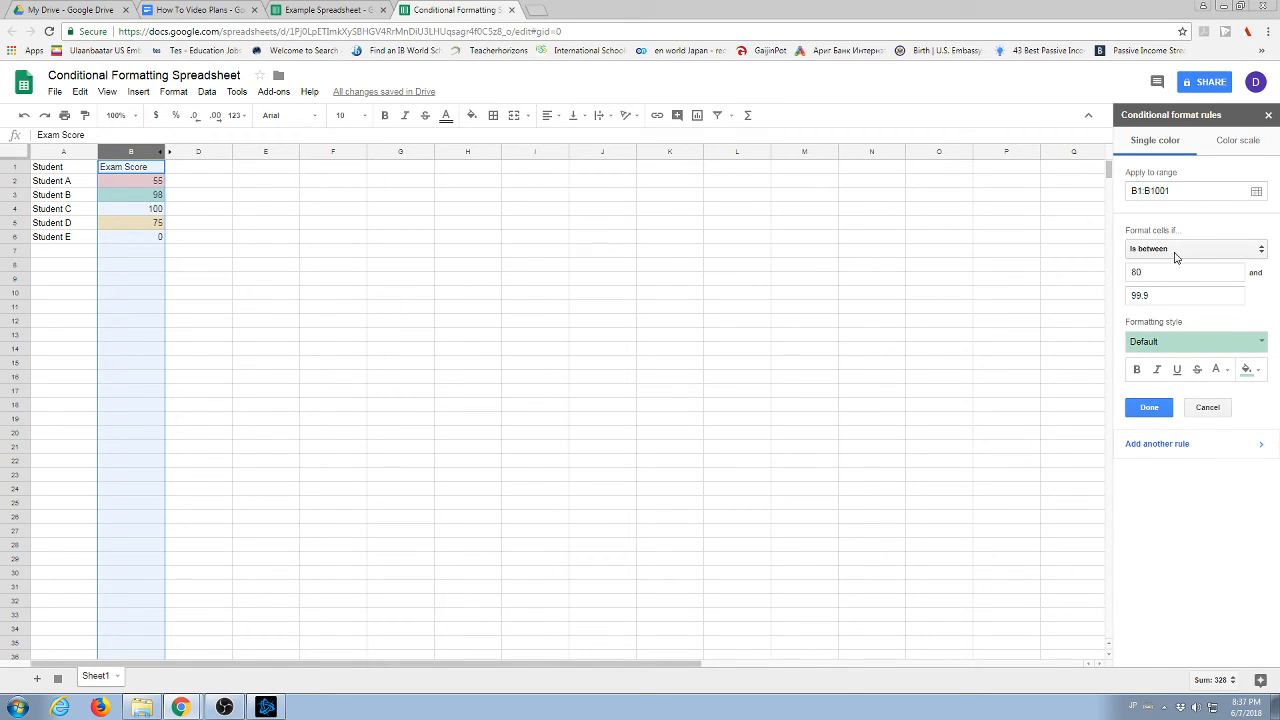
pyautogui.click(158, 238)
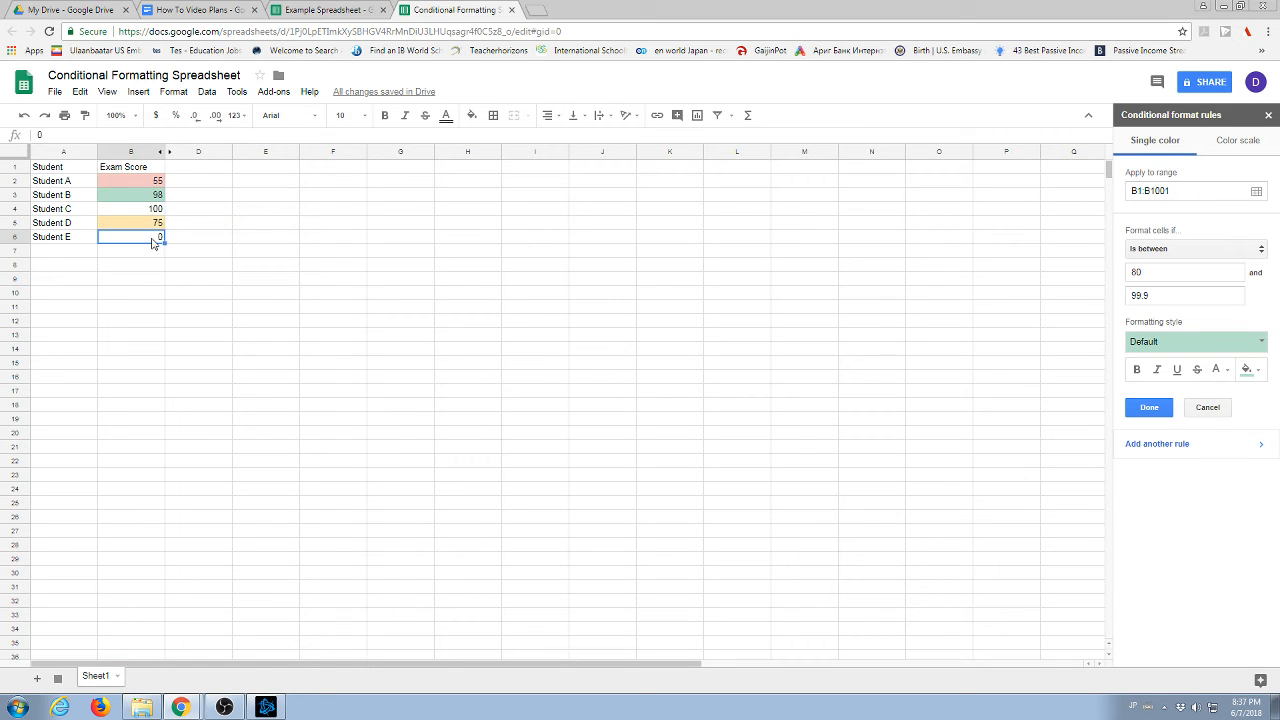
pyautogui.press('Delete')
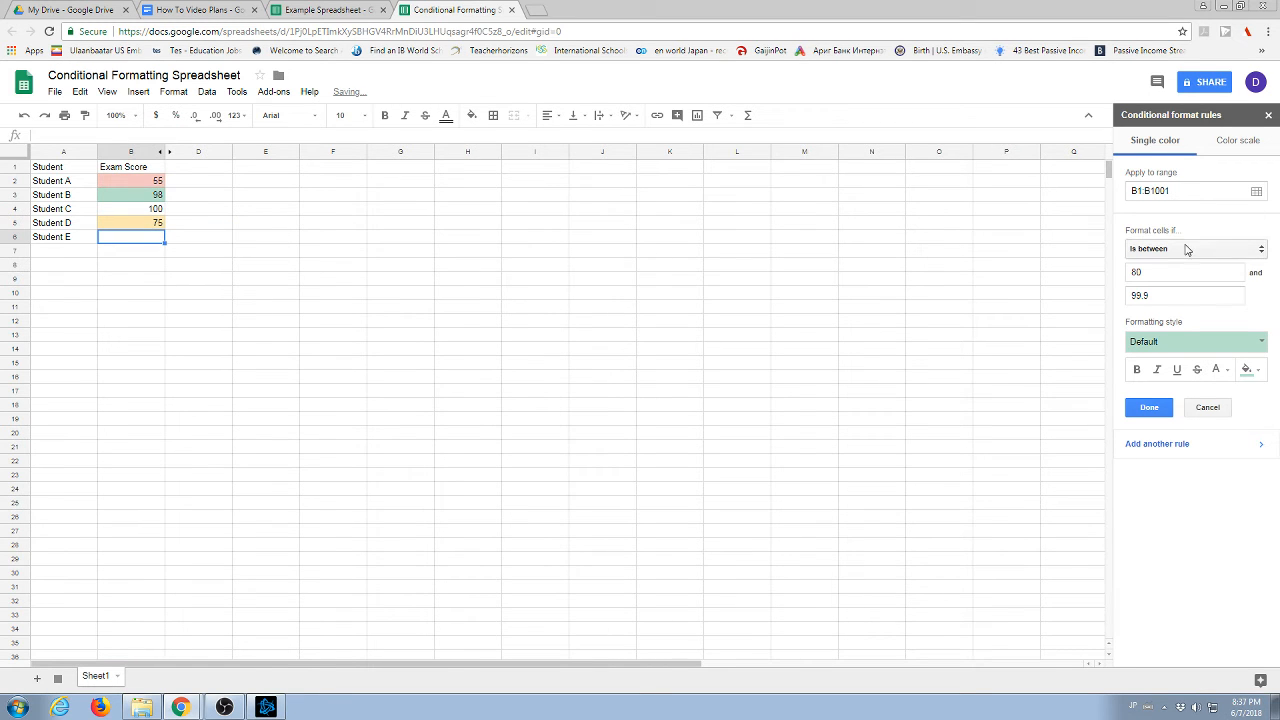
# Set the new rule for column B to fill empty cells with bright red.
pyautogui.click(150, 153)
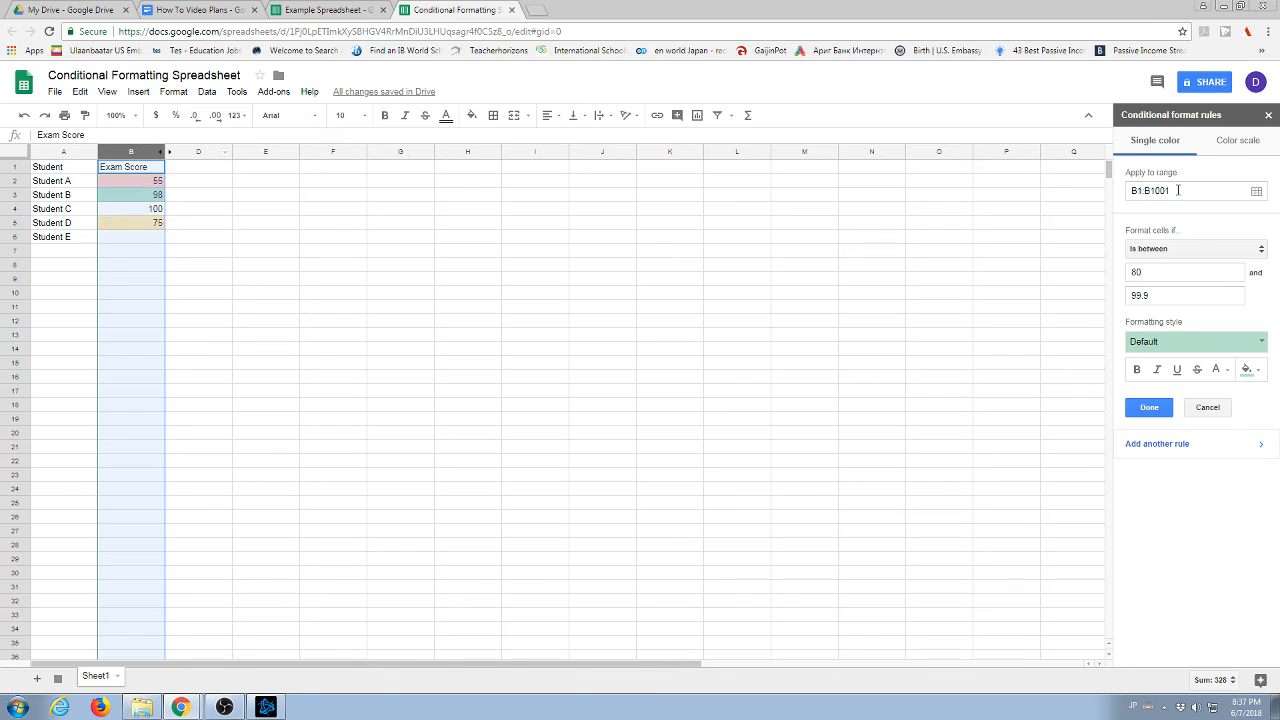
pyautogui.click(1185, 249)
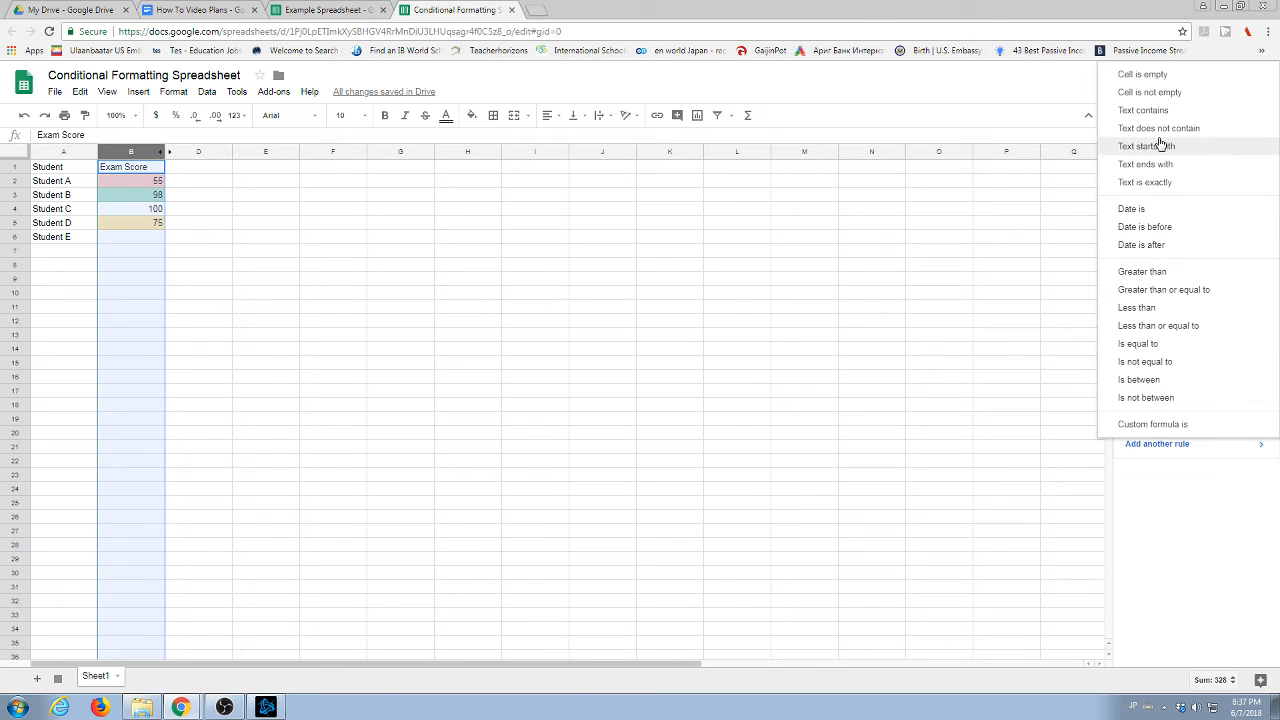
pyautogui.click(1146, 76)
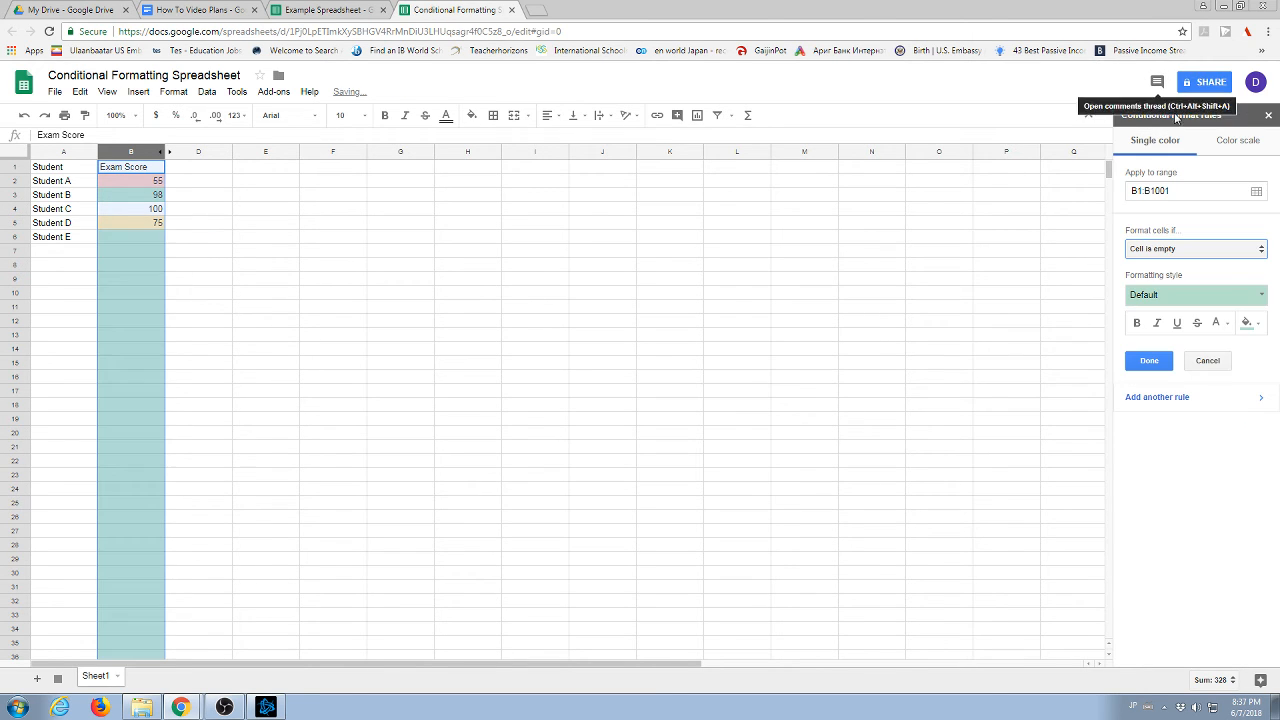
pyautogui.click(1246, 322)
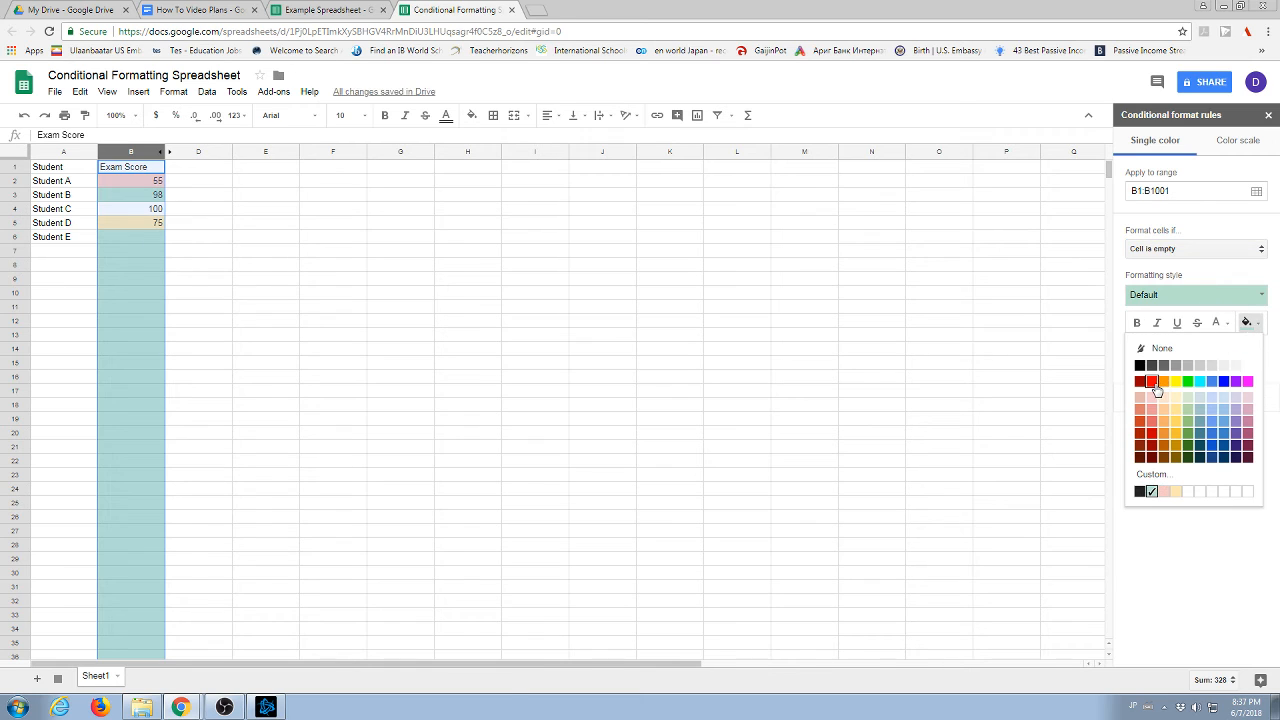
pyautogui.click(1155, 386)
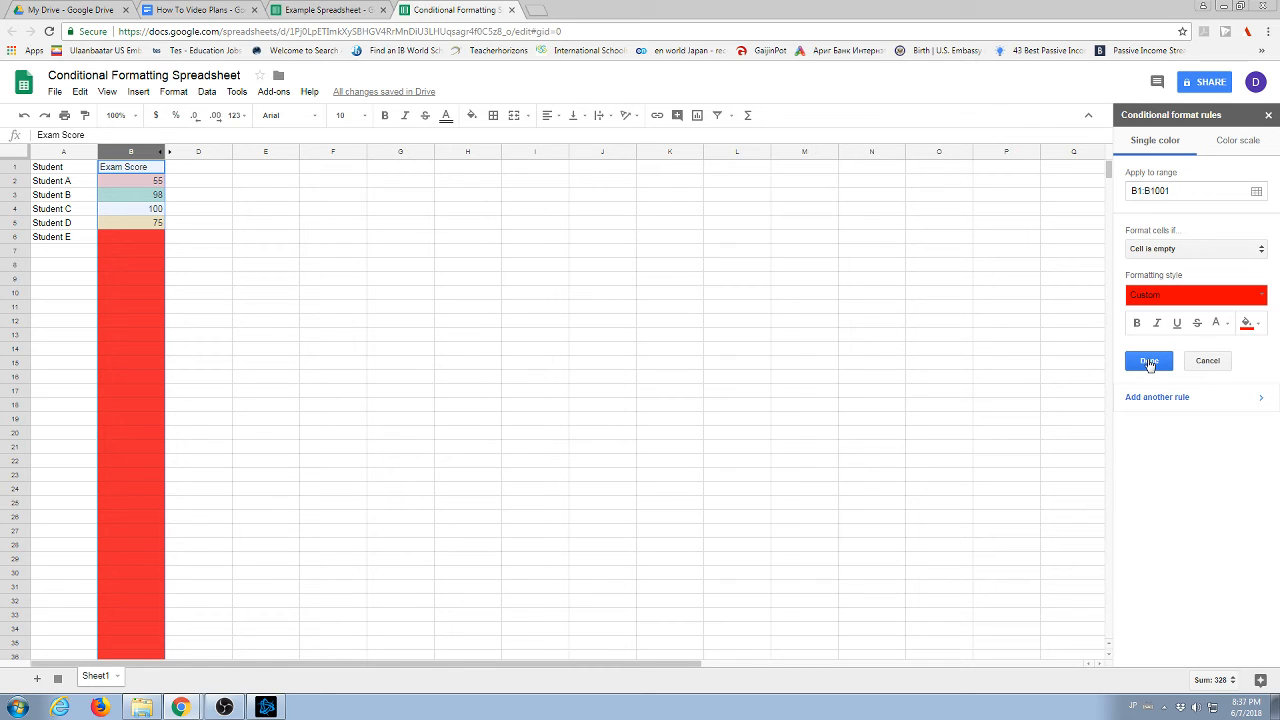
# Change the bright red rule's condition to text that is exactly 0.
pyautogui.click(1152, 248)
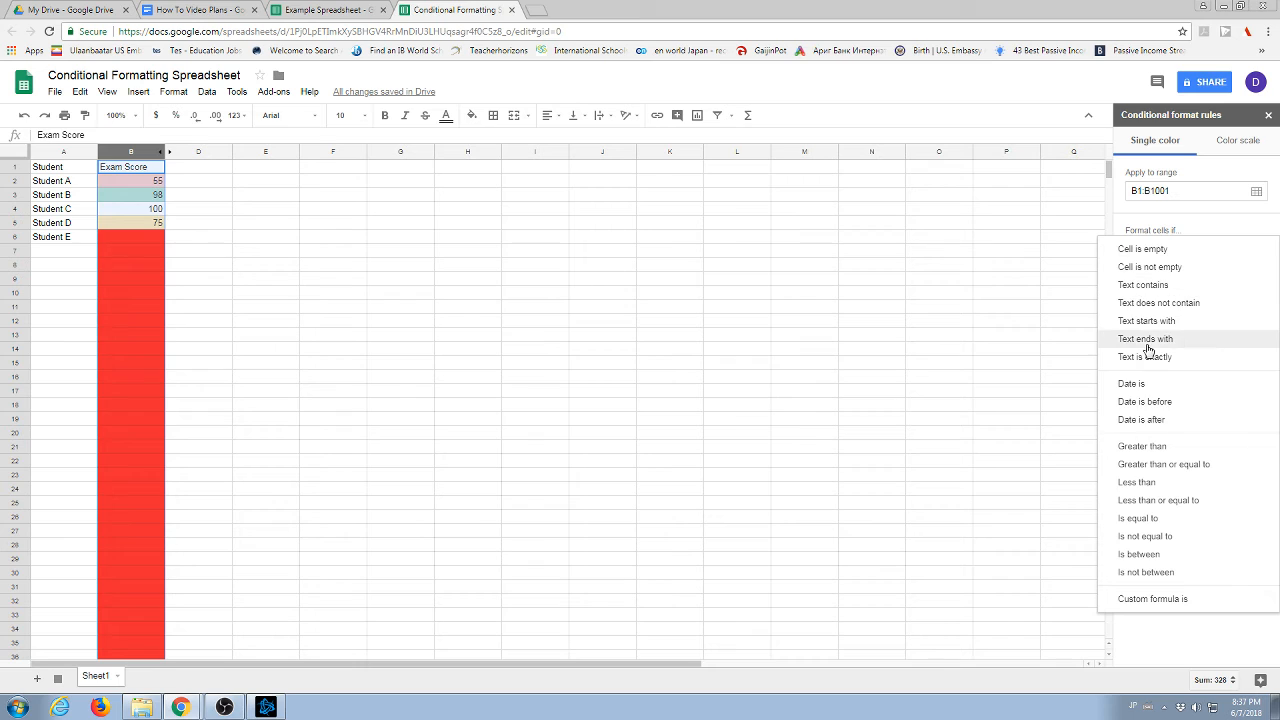
pyautogui.click(1144, 358)
pyautogui.click(1153, 279)
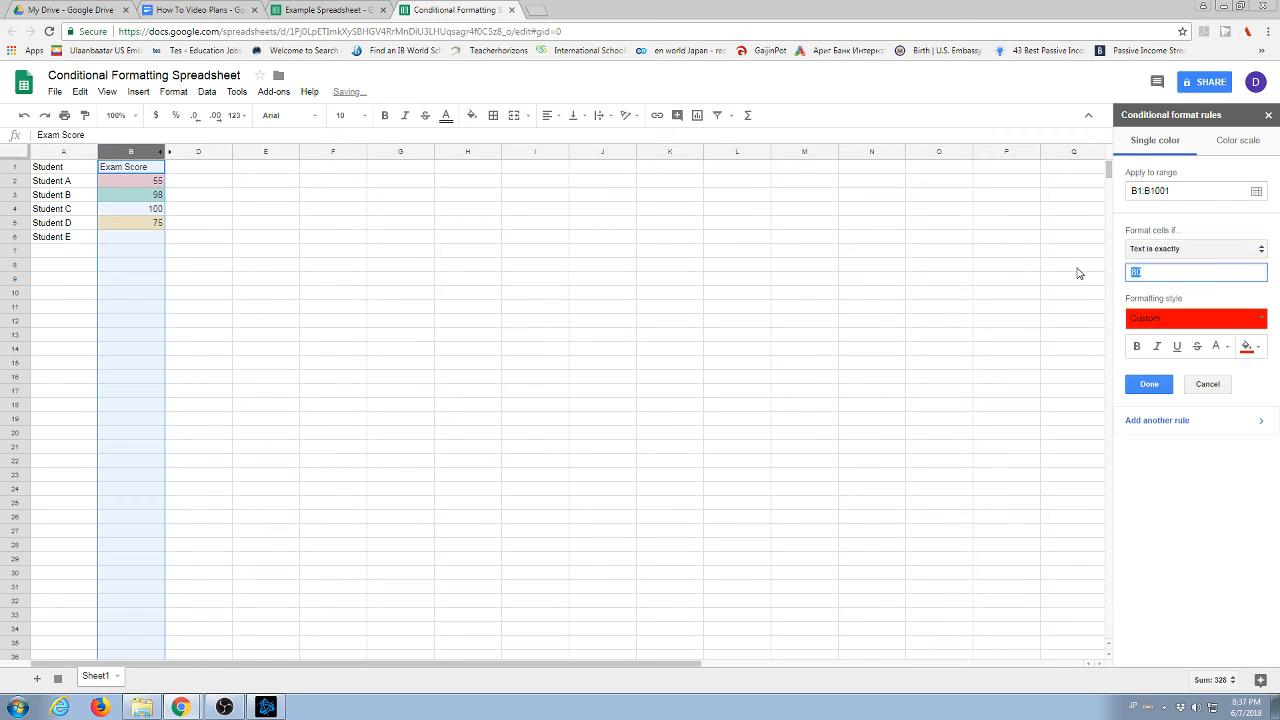
# Enter 0 as Student E's exam score in cell B6.
pyautogui.click(128, 241)
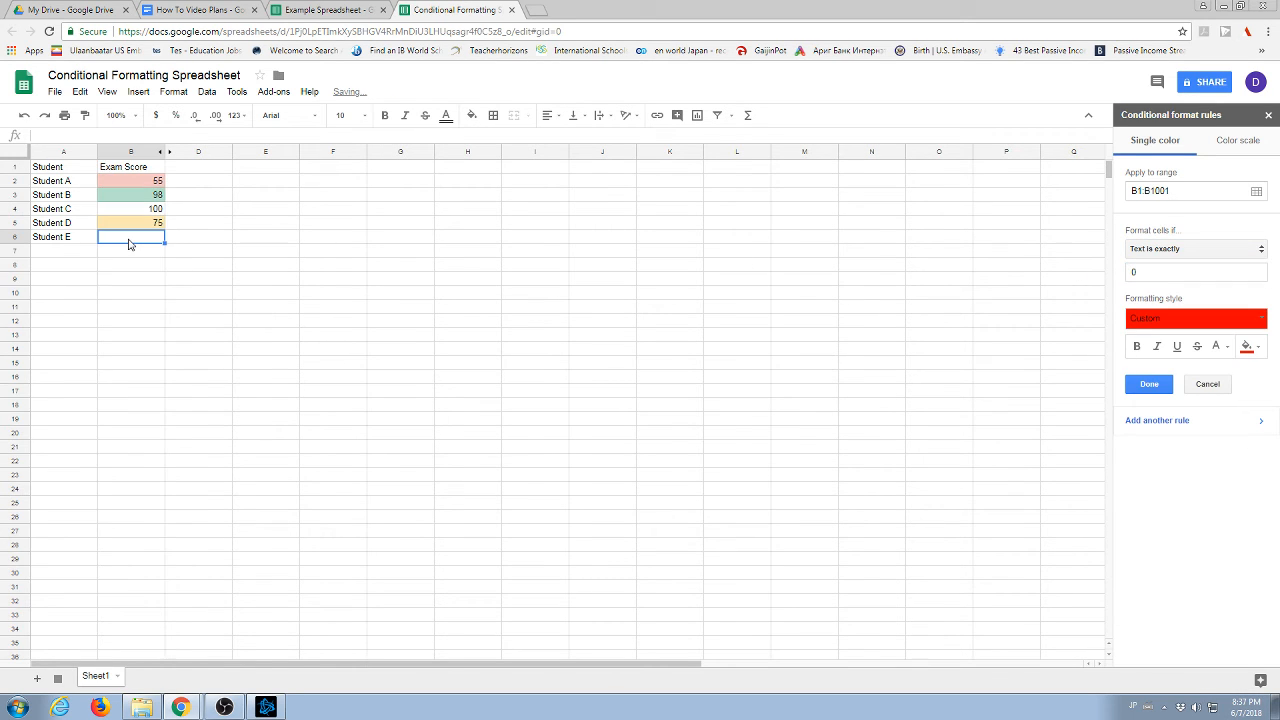
pyautogui.write('0')
pyautogui.press('Tab')
pyautogui.click(128, 240)
pyautogui.click(1221, 250)
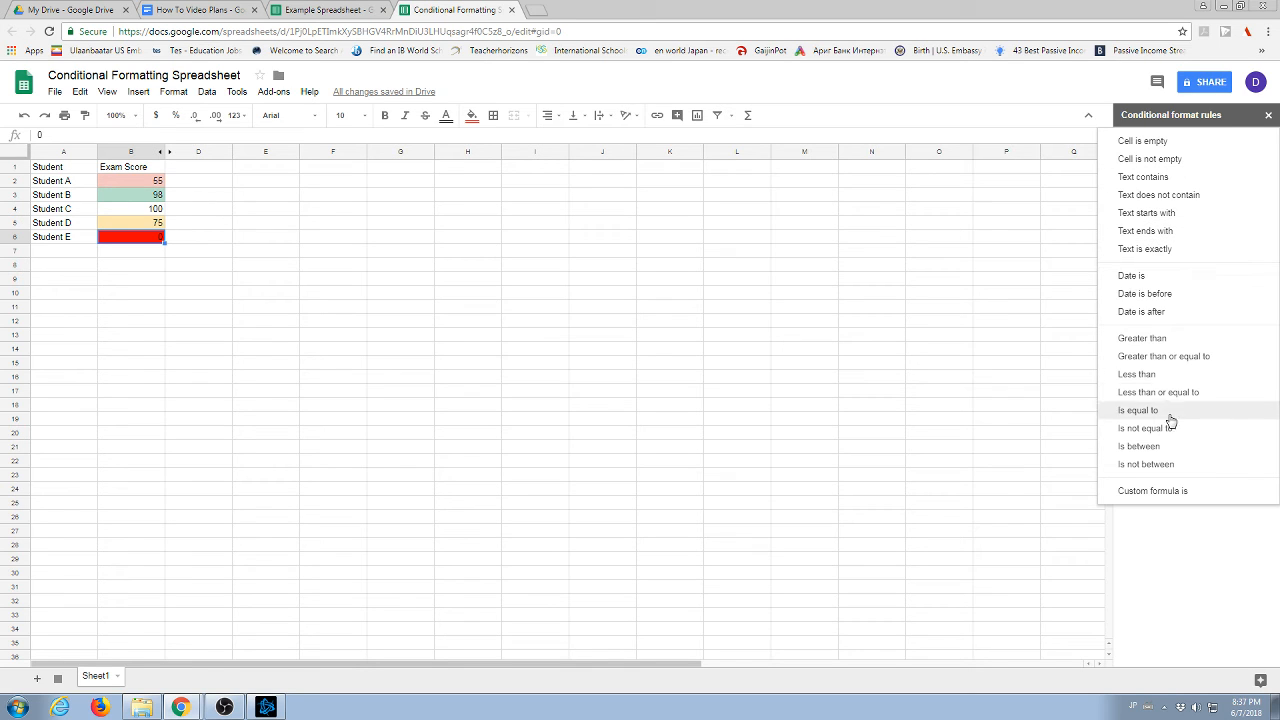
pyautogui.click(1163, 563)
pyautogui.click(1132, 272)
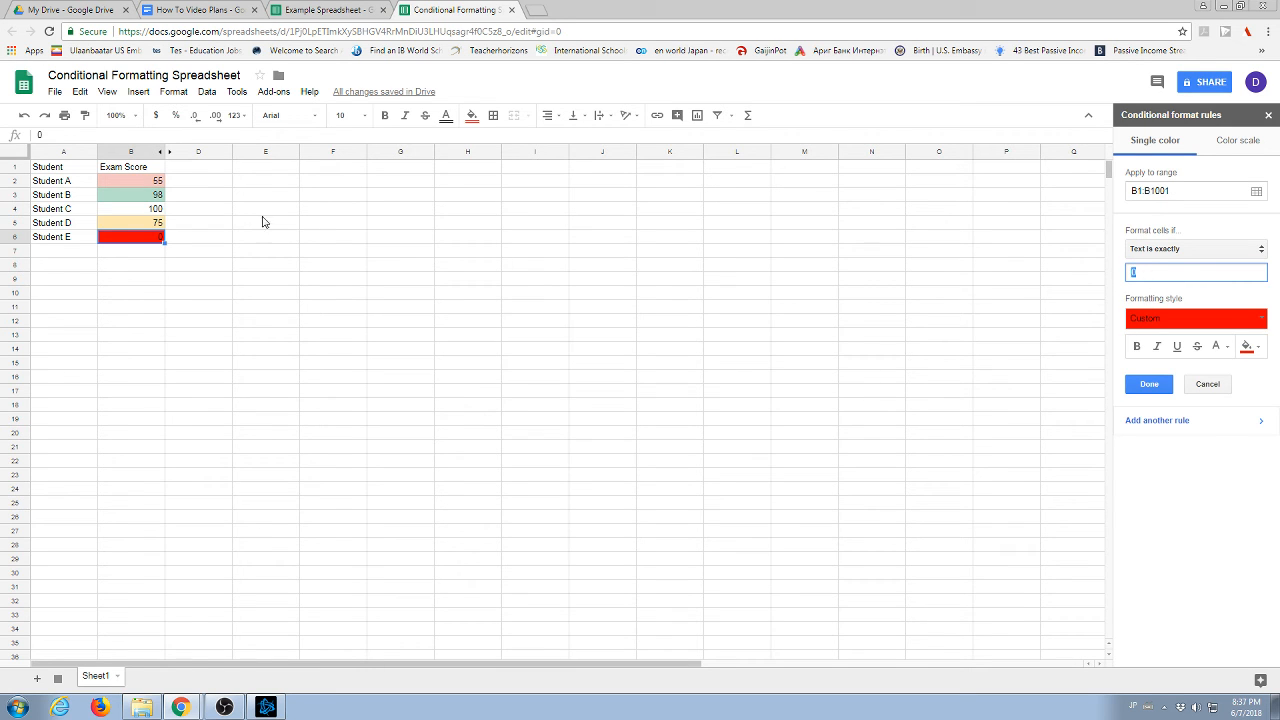
# Add another rule that fills values greater than or equal to 100 with bright green, and finish the rule set.
pyautogui.click(1155, 410)
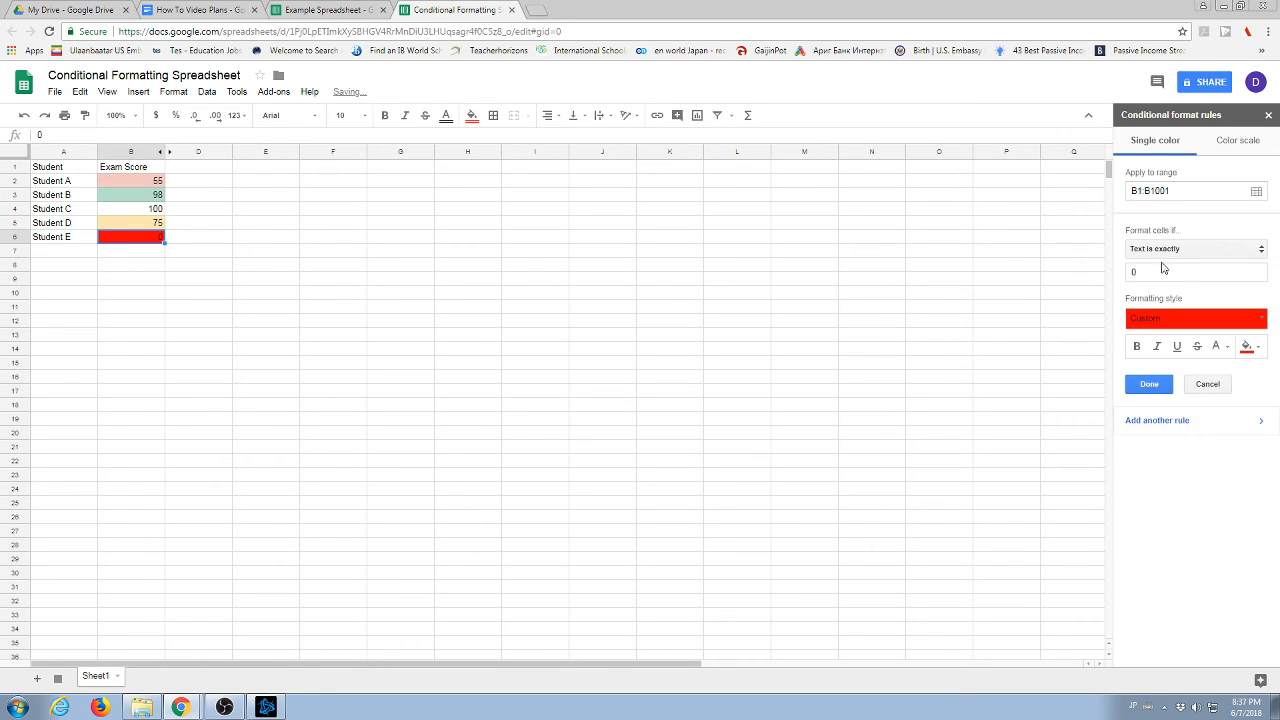
pyautogui.click(1166, 249)
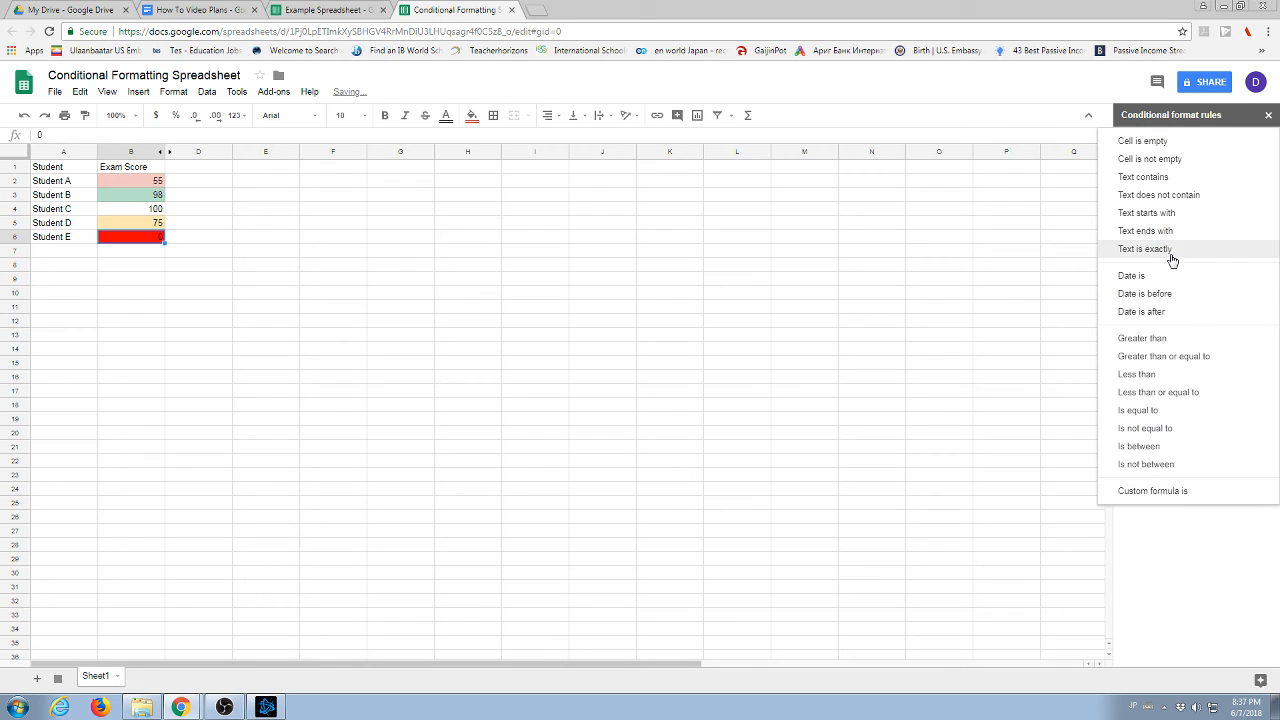
pyautogui.click(1161, 362)
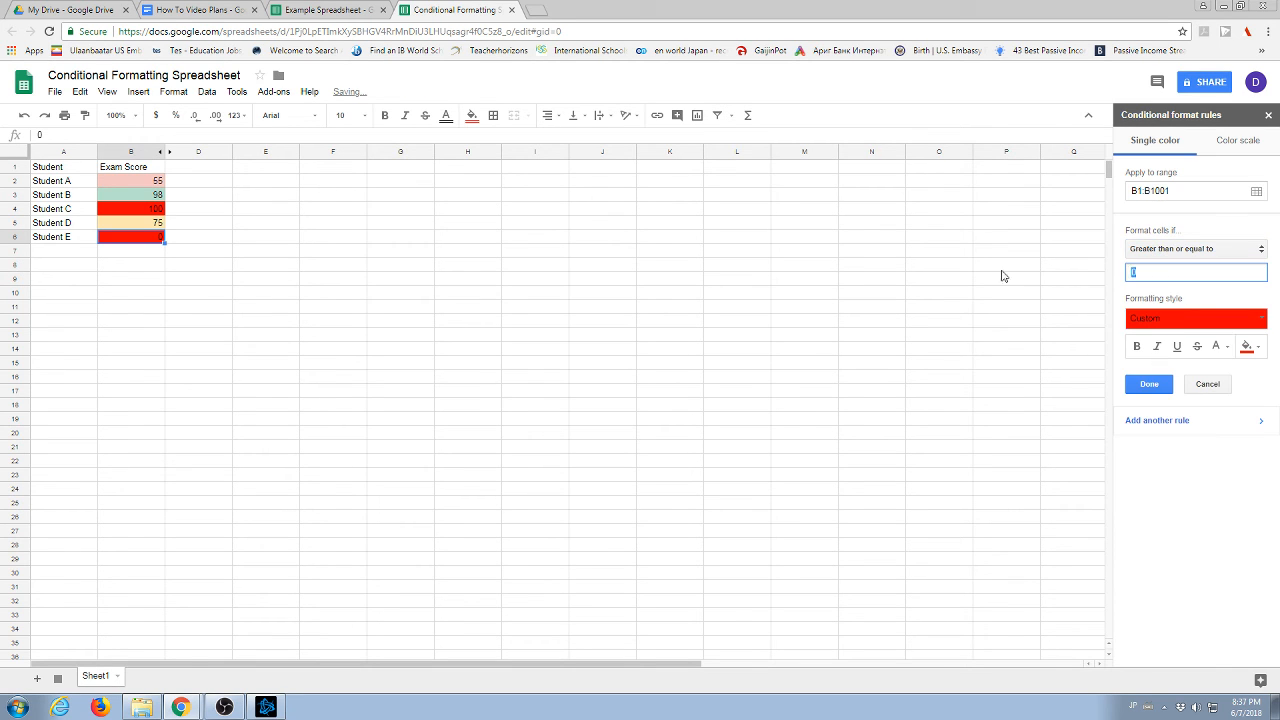
pyautogui.click(1246, 346)
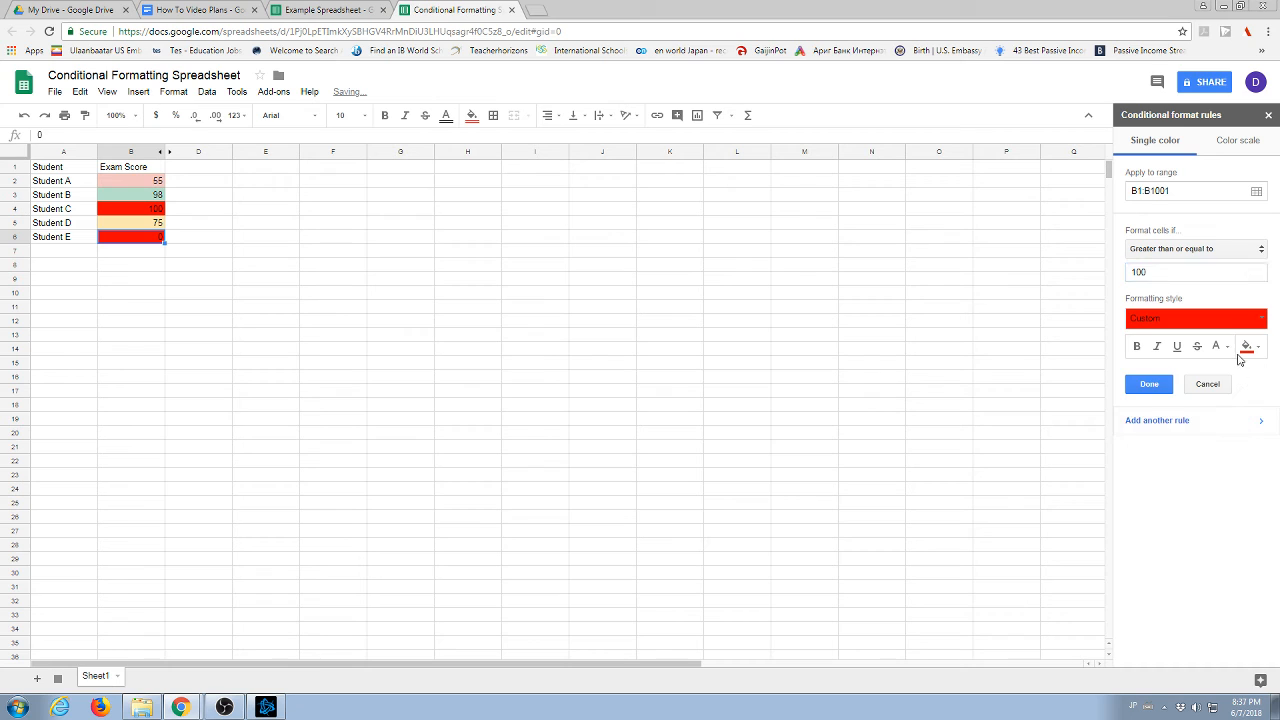
pyautogui.click(1188, 405)
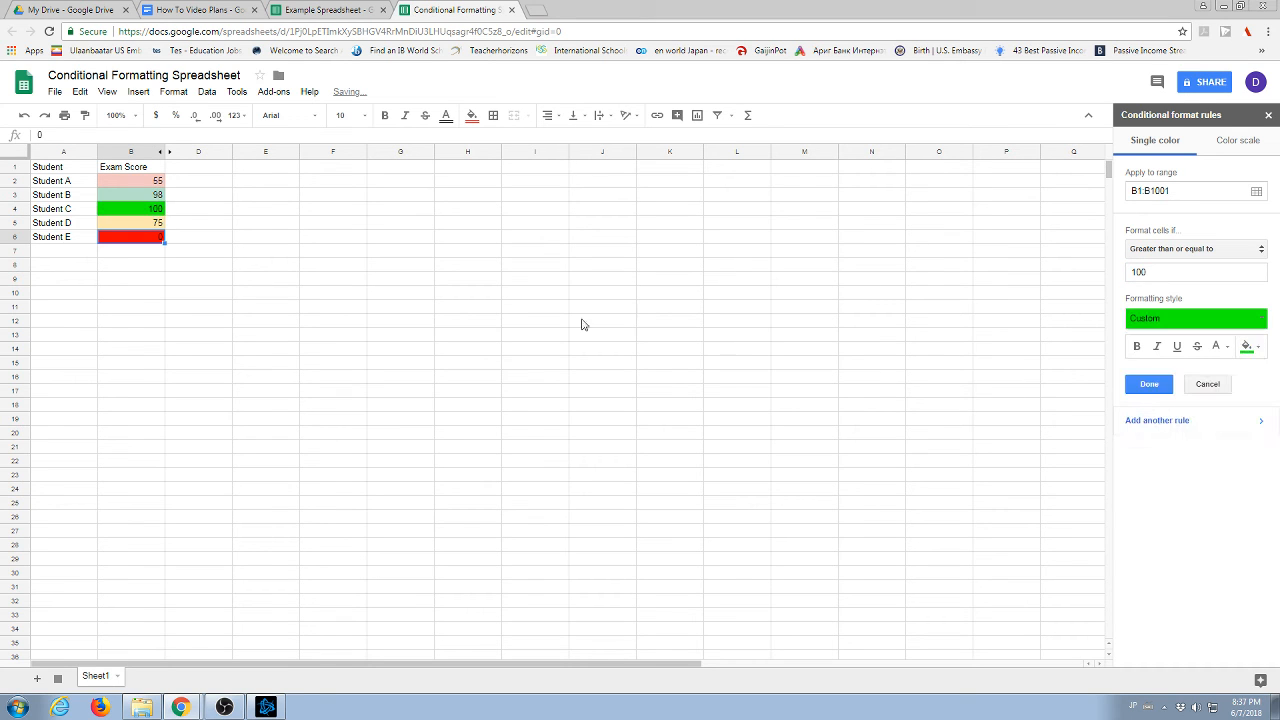
pyautogui.click(1145, 385)
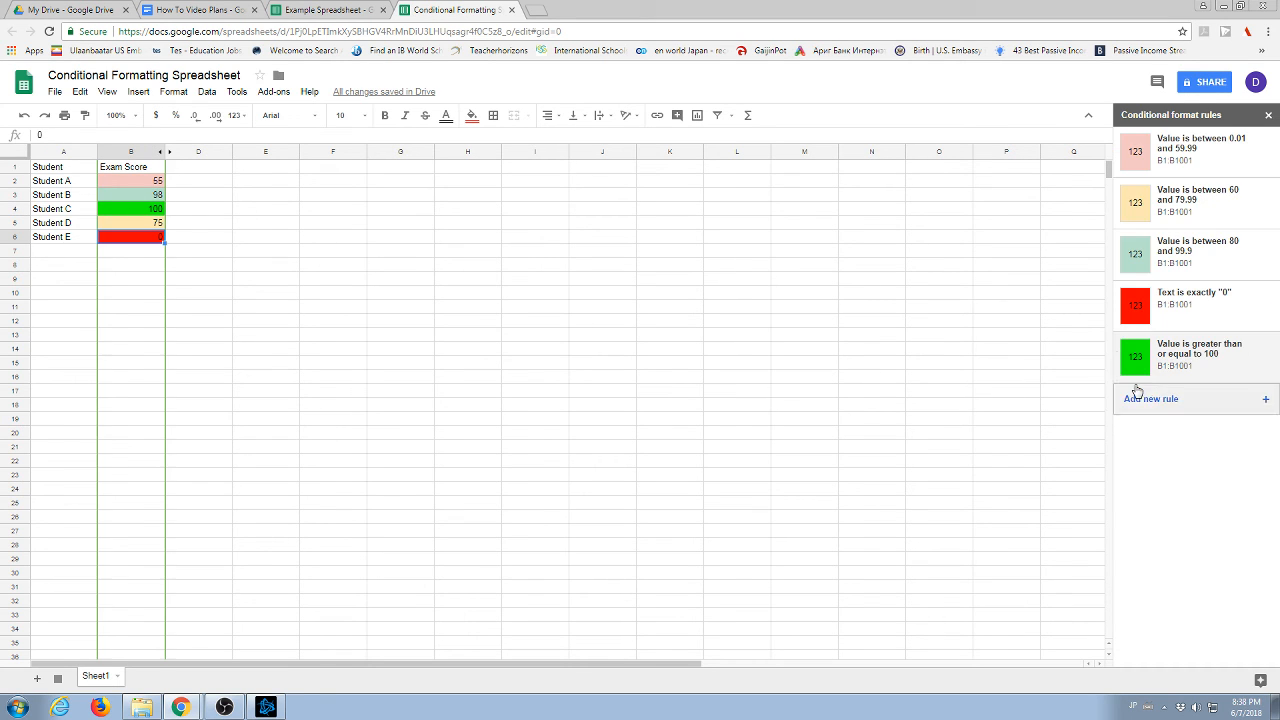